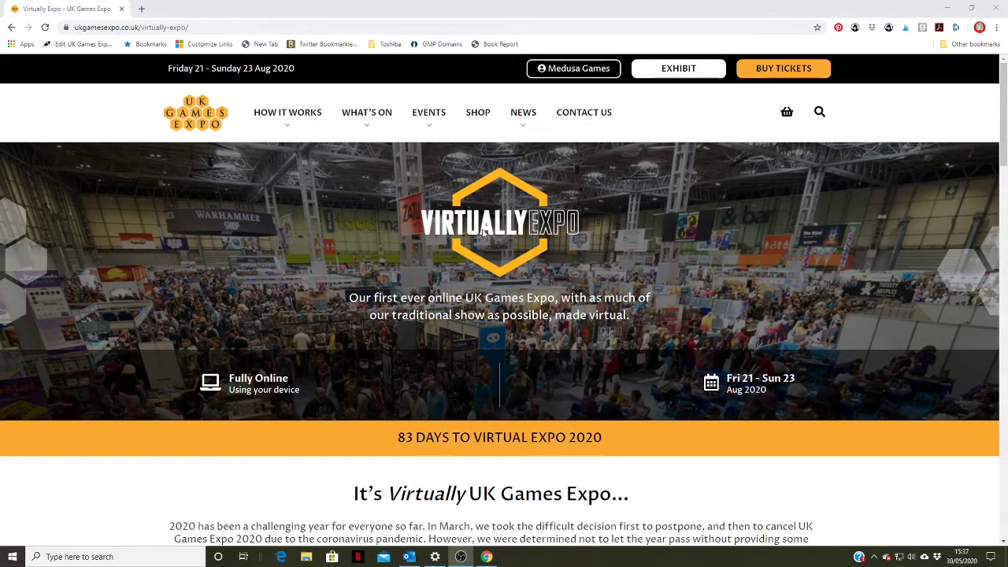
- Display the WHAT'S ON dropdown menu from the Virtually Expo home page
mouse_move(389, 118)
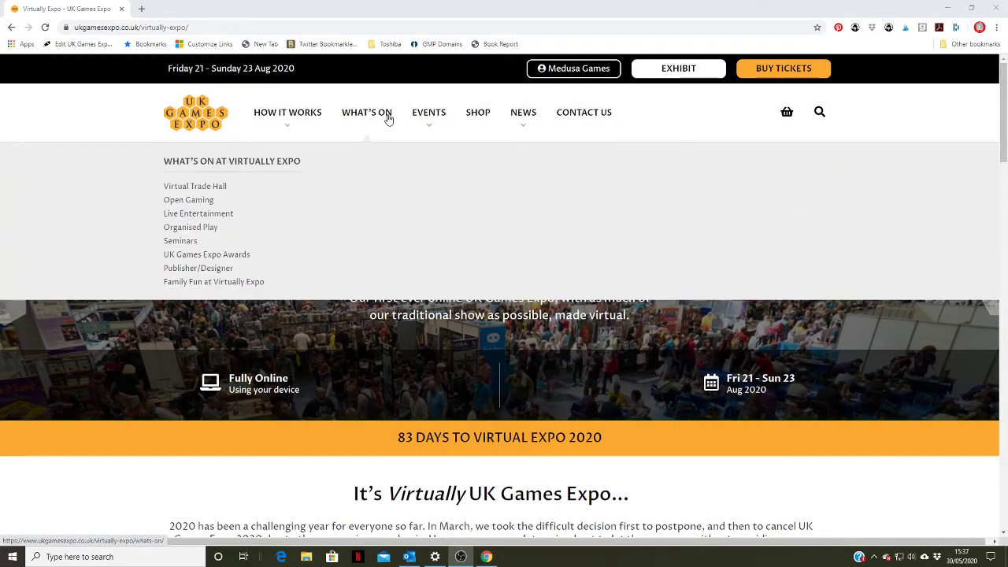
- Open the Virtual Trade Hall page and read its Visiting the Hall section
click(207, 192)
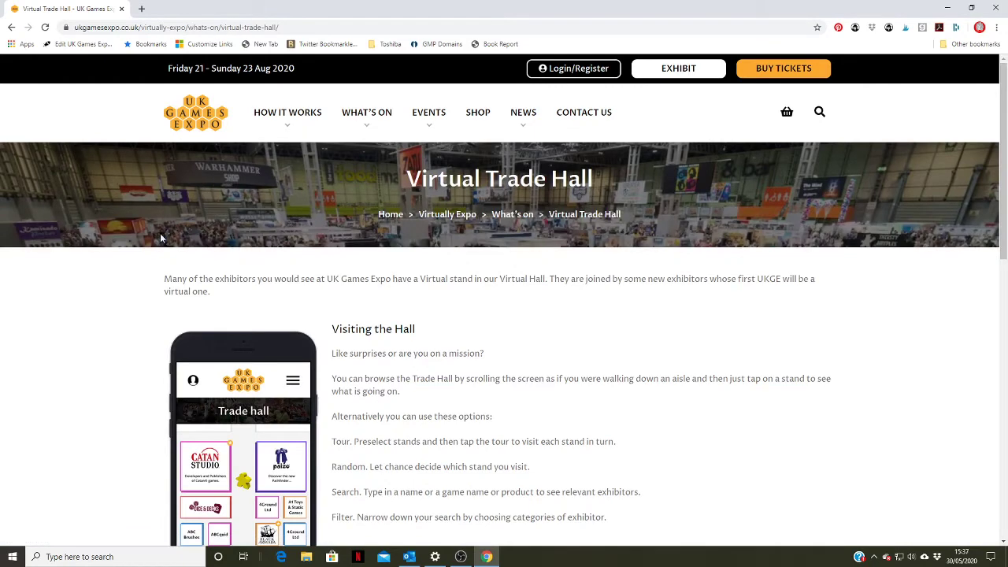
scroll(134, 349, down, 2)
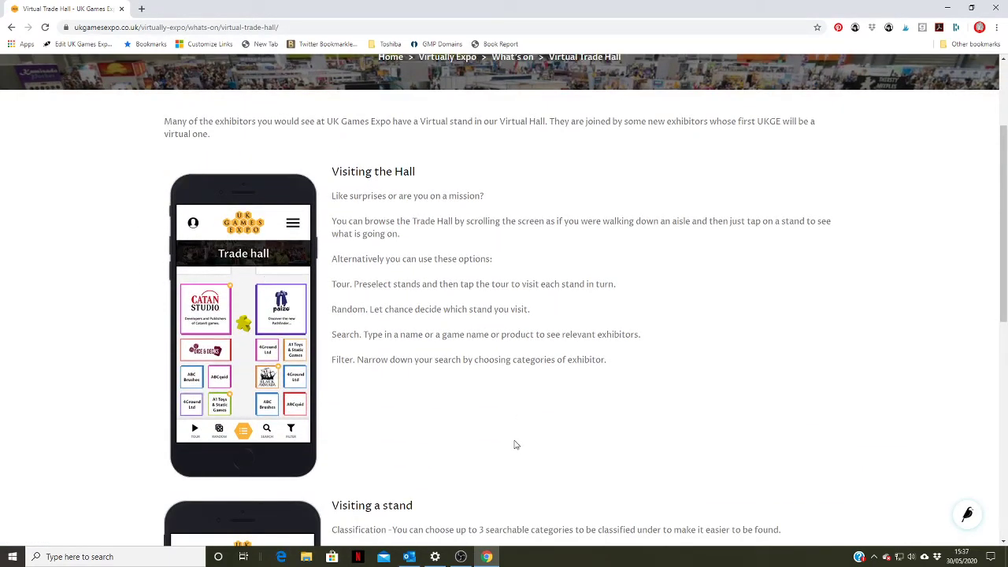
scroll(515, 448, down, 3)
scroll(515, 454, up, 3)
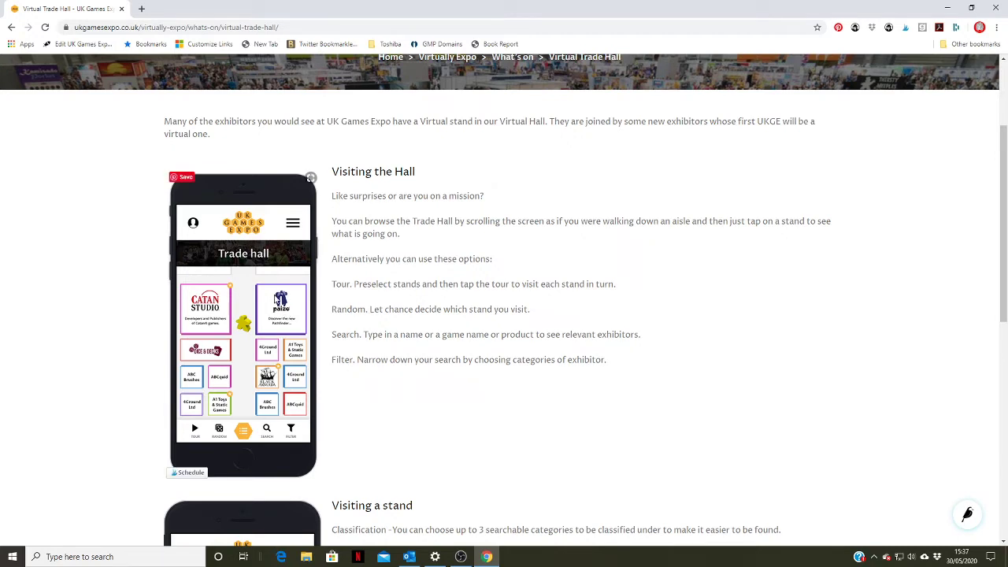
scroll(286, 357, down, 1)
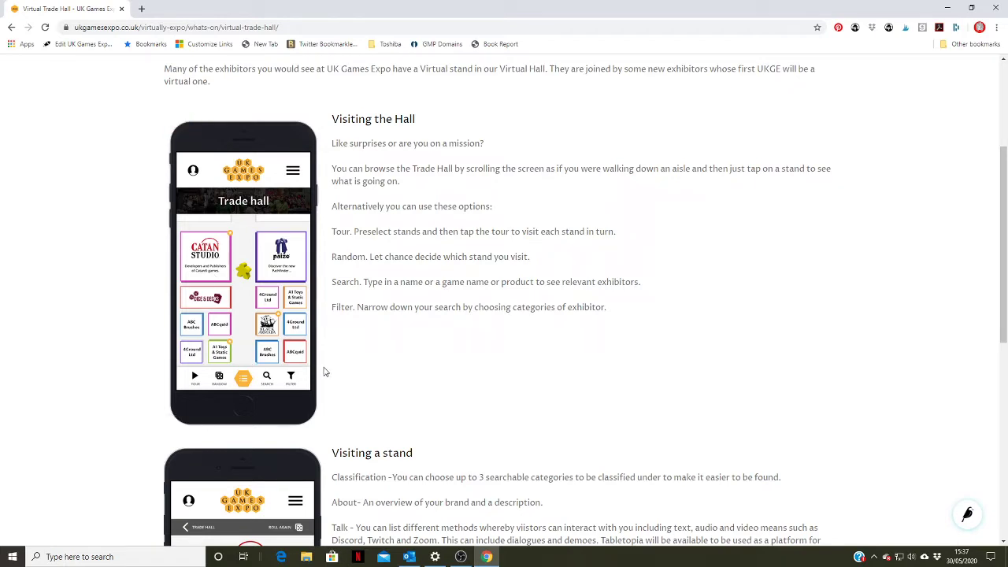
scroll(202, 211, down, 2)
scroll(202, 210, up, 2)
scroll(233, 367, down, 4)
scroll(233, 367, up, 2)
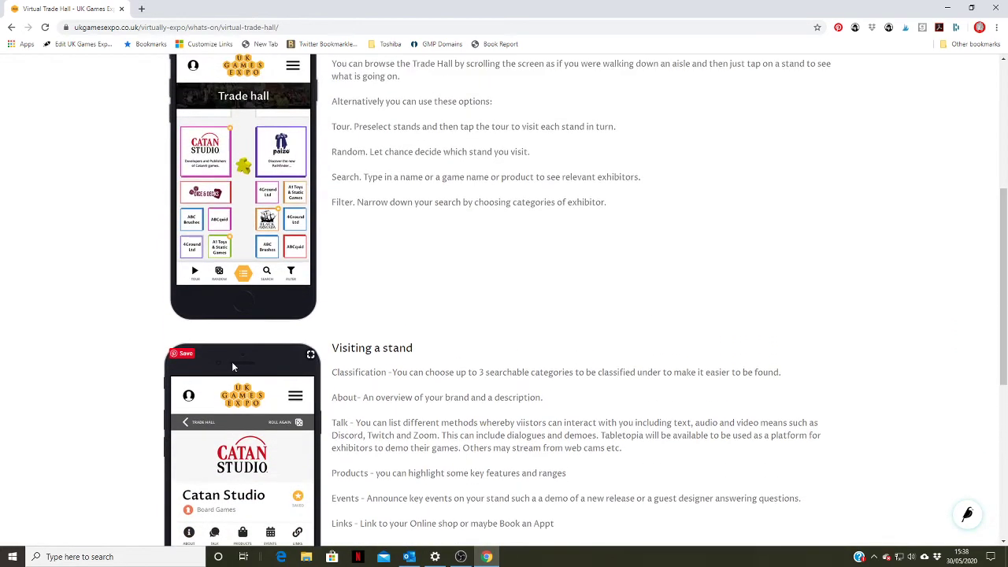
scroll(239, 290, down, 3)
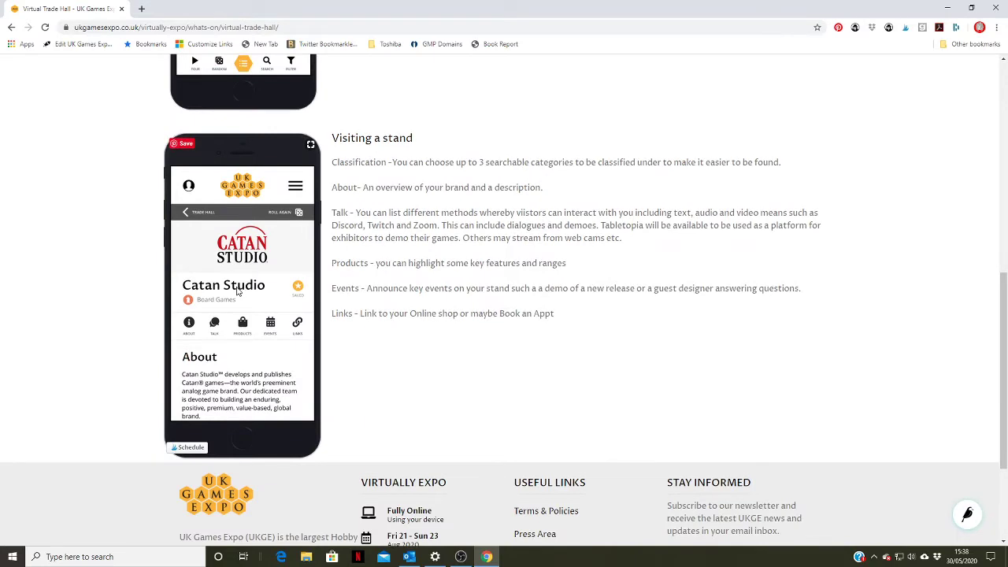
scroll(238, 292, up, 1)
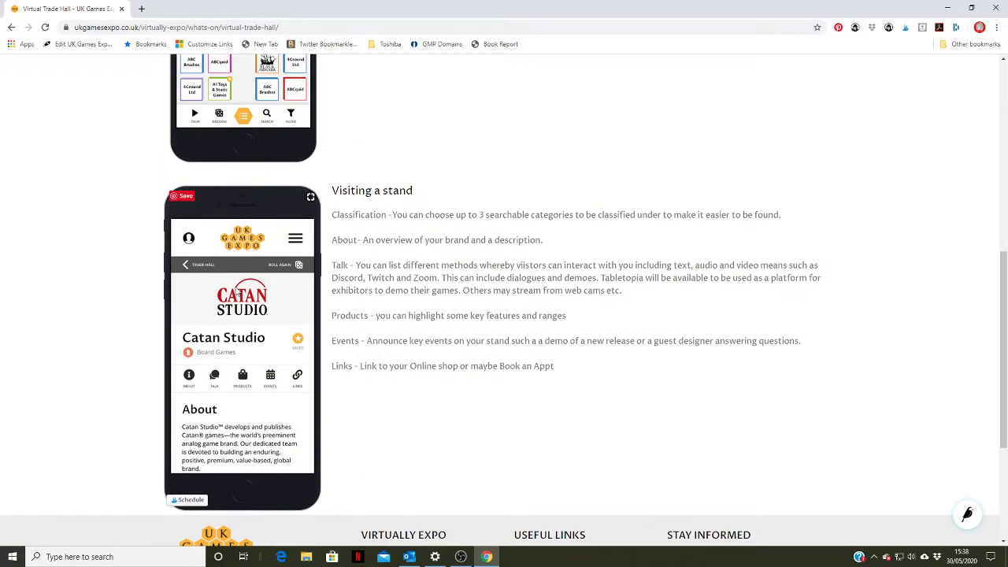
scroll(56, 271, up, 2)
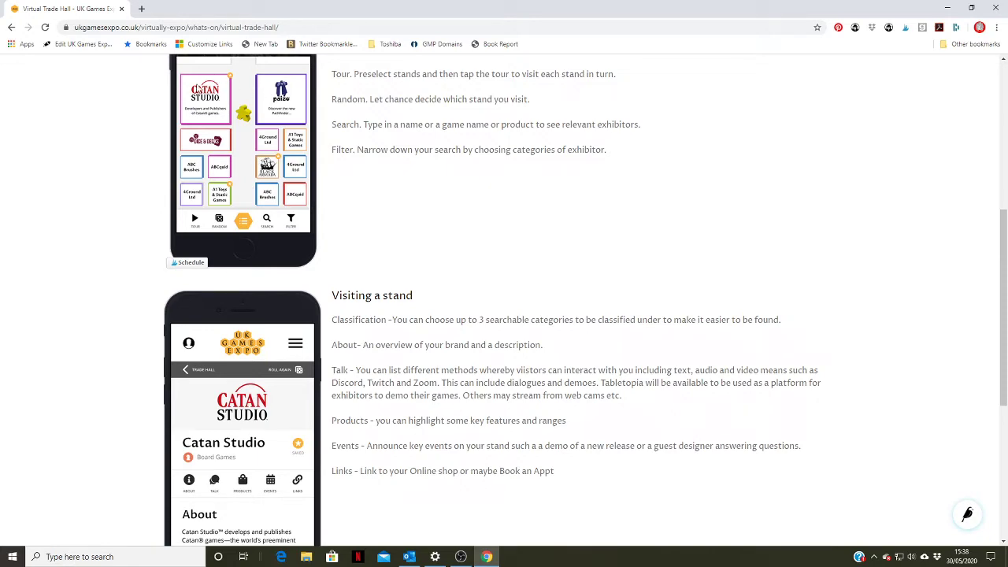
scroll(406, 239, down, 2)
scroll(400, 240, up, 1)
scroll(400, 241, up, 1)
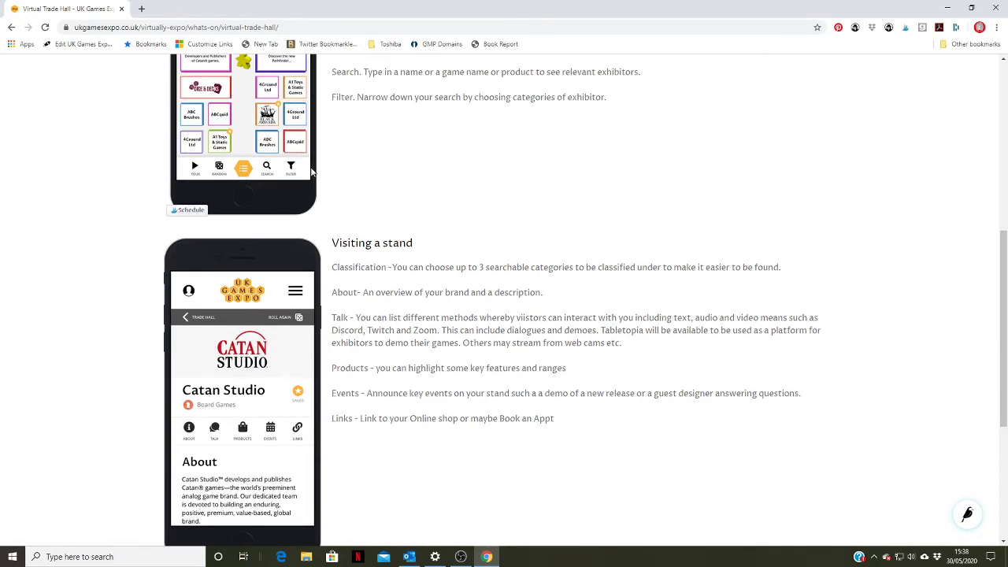
scroll(315, 170, down, 1)
scroll(312, 169, down, 1)
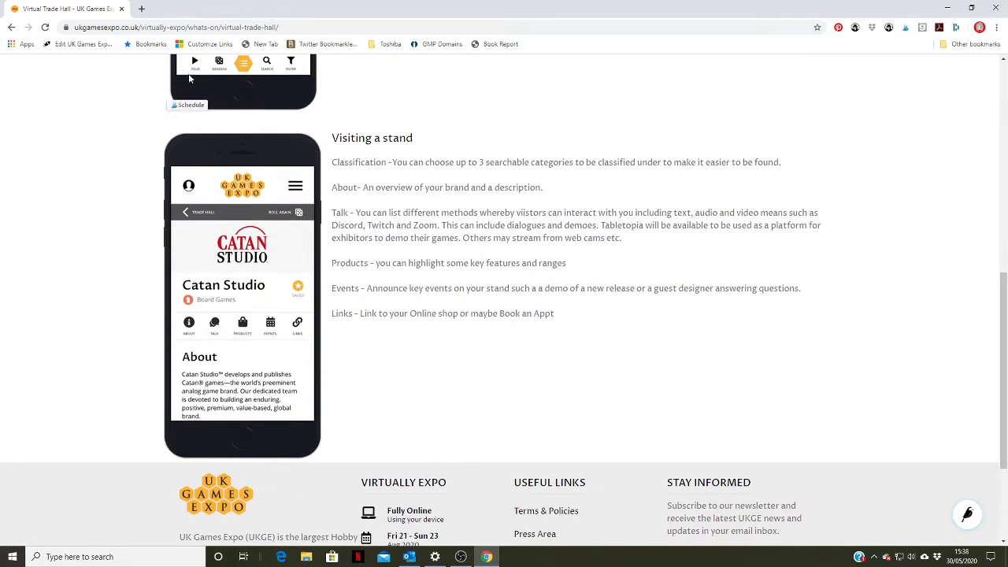
scroll(201, 75, up, 1)
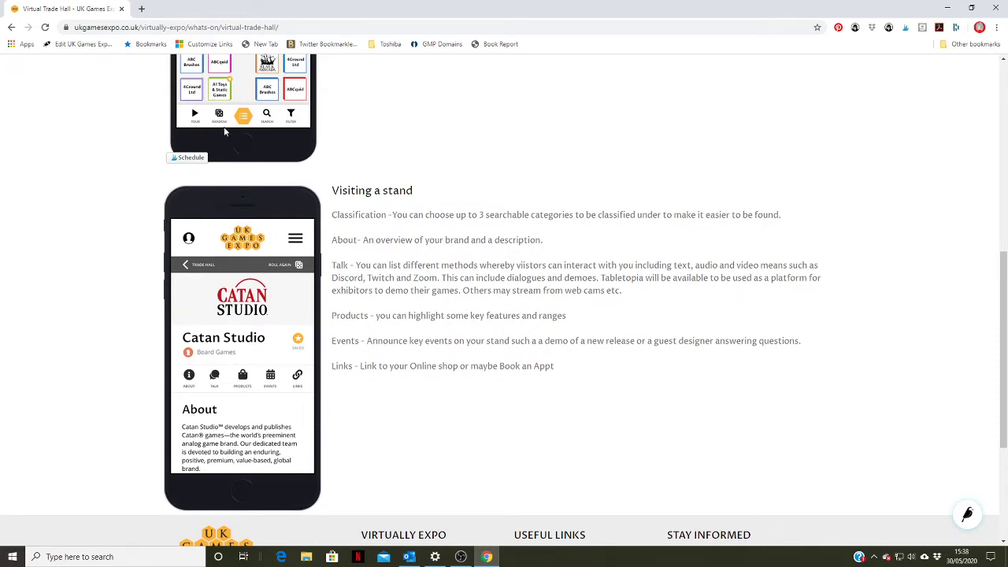
scroll(222, 127, up, 1)
scroll(187, 161, down, 1)
scroll(205, 123, up, 1)
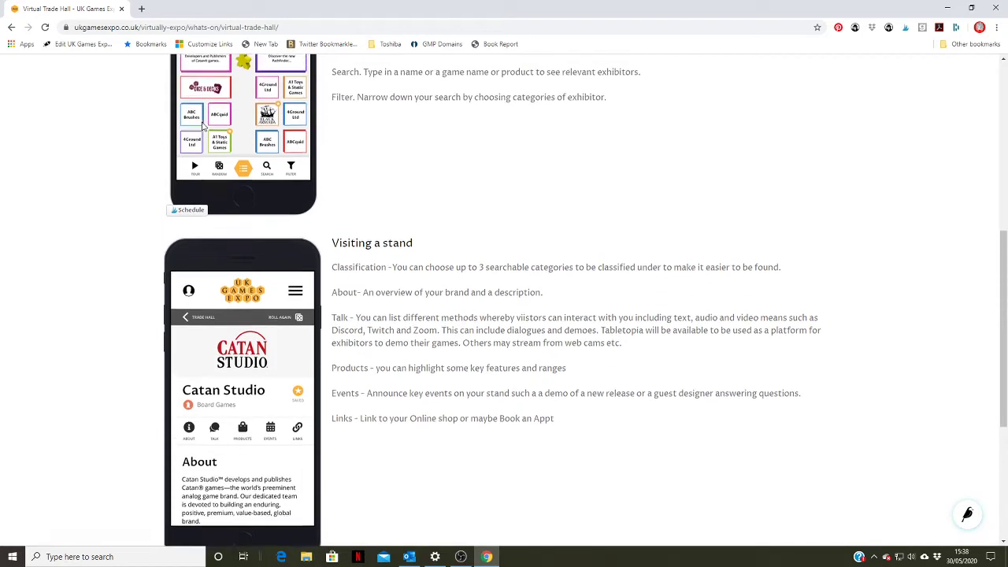
scroll(213, 138, up, 1)
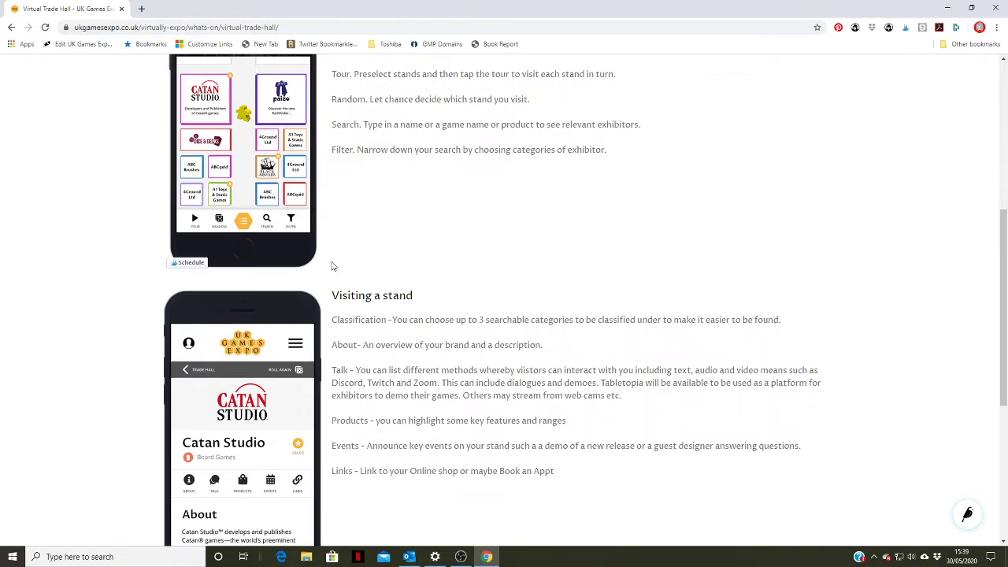
scroll(334, 285, down, 1)
scroll(333, 285, down, 1)
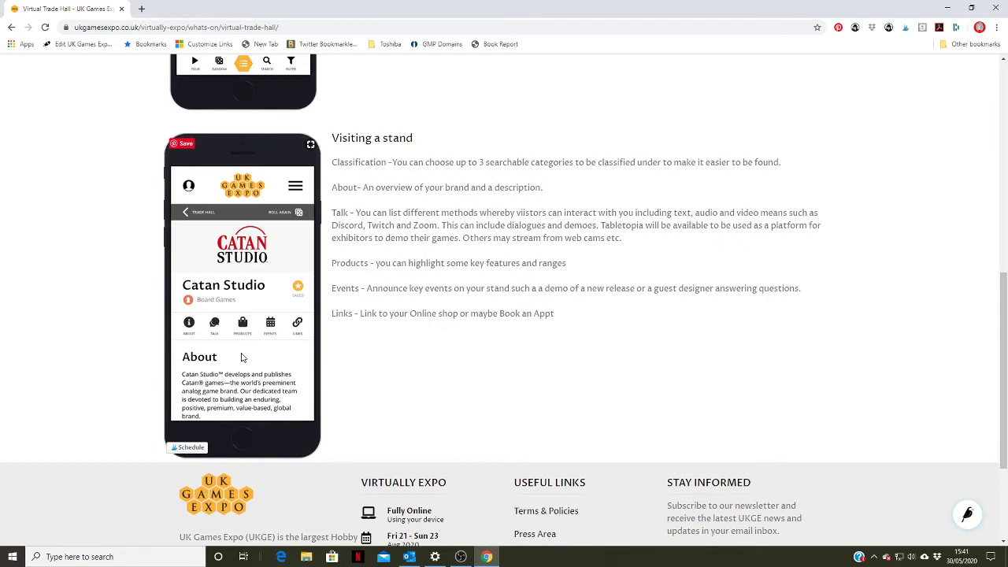
- Return to the page top and go to the exhibitor account's home page
scroll(243, 358, up, 3)
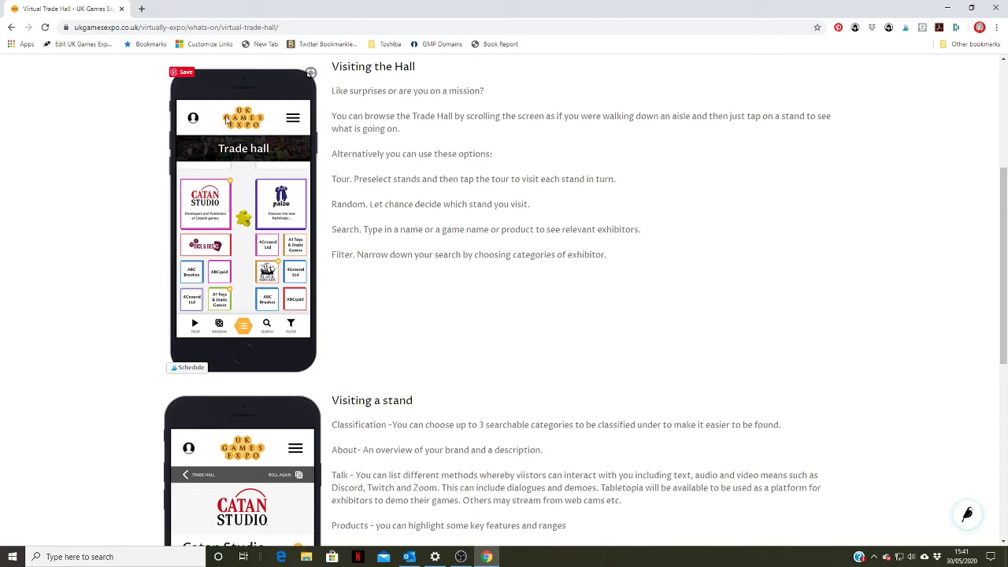
scroll(293, 200, up, 2)
scroll(293, 200, up, 2)
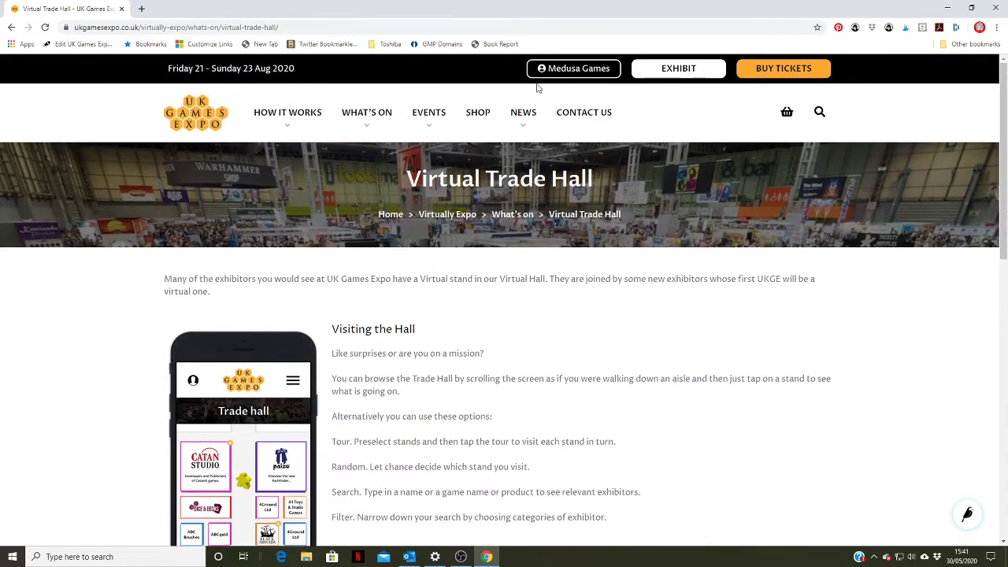
click(561, 76)
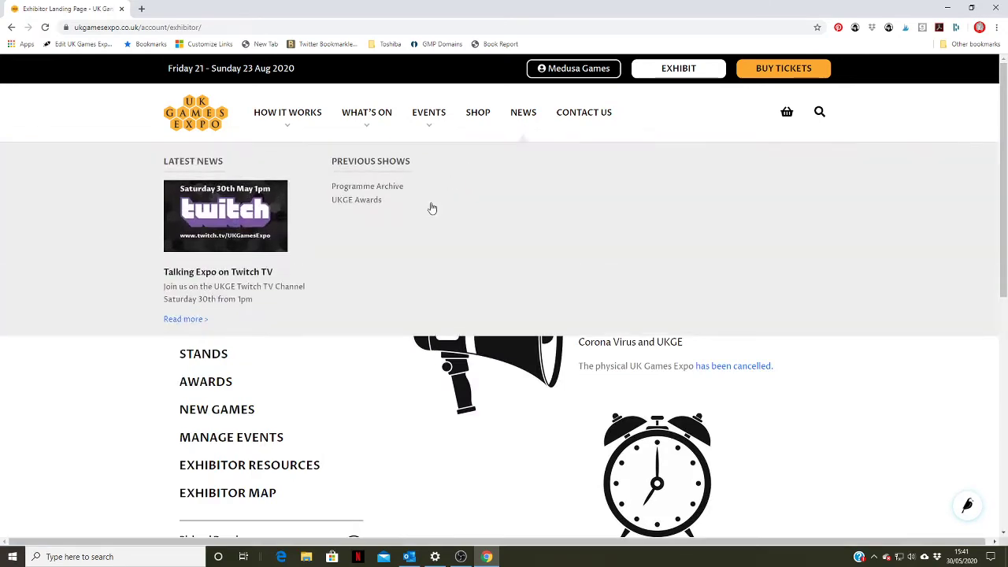
scroll(294, 354, down, 1)
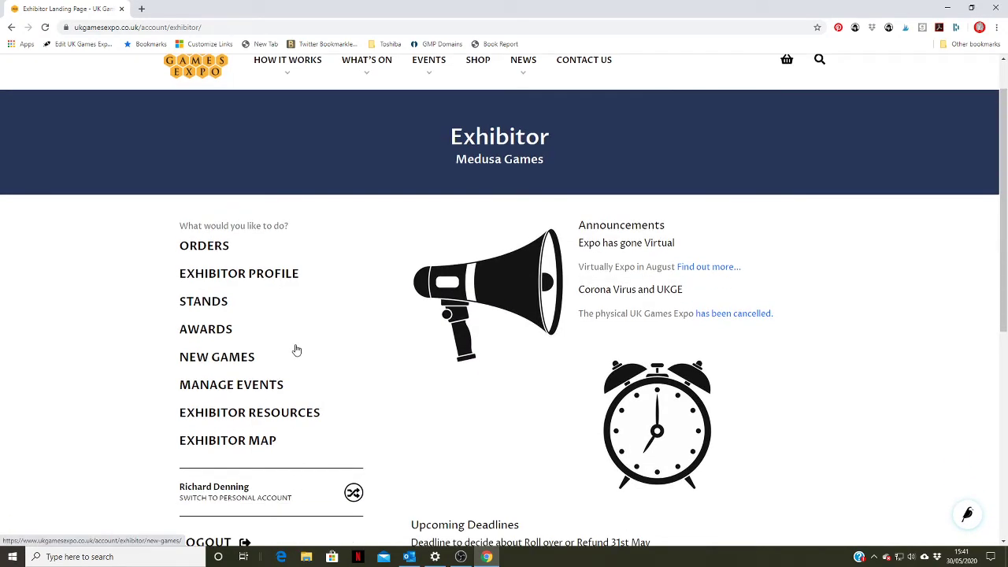
scroll(296, 350, down, 2)
scroll(298, 349, up, 2)
- Go to the exhibitor's Stands list and open Stand V-74
click(209, 302)
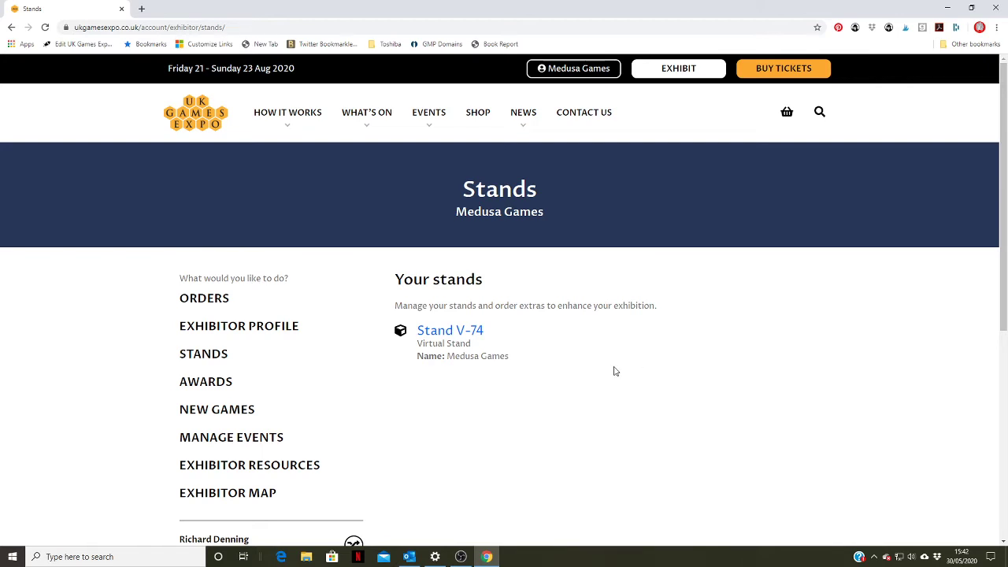
scroll(502, 383, down, 1)
scroll(505, 386, up, 1)
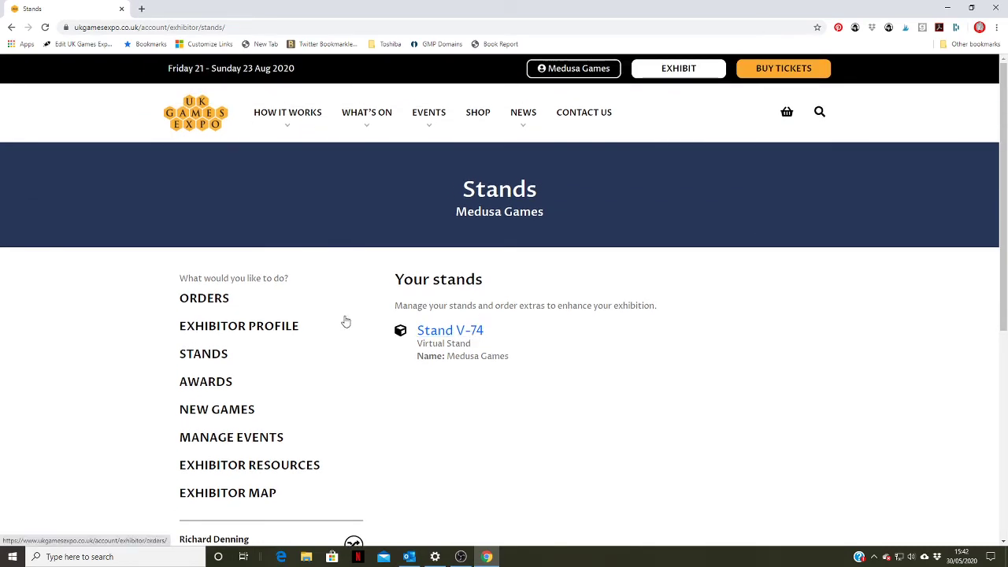
click(453, 332)
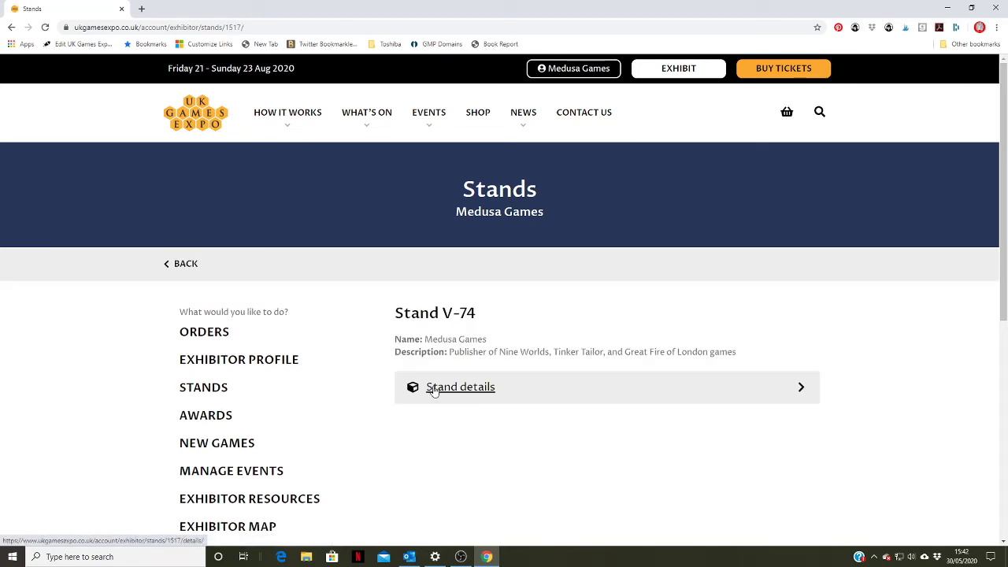
- Open Stand details and review name, descriptions and the Board, Card and Family Games categories
click(436, 390)
scroll(567, 421, down, 1)
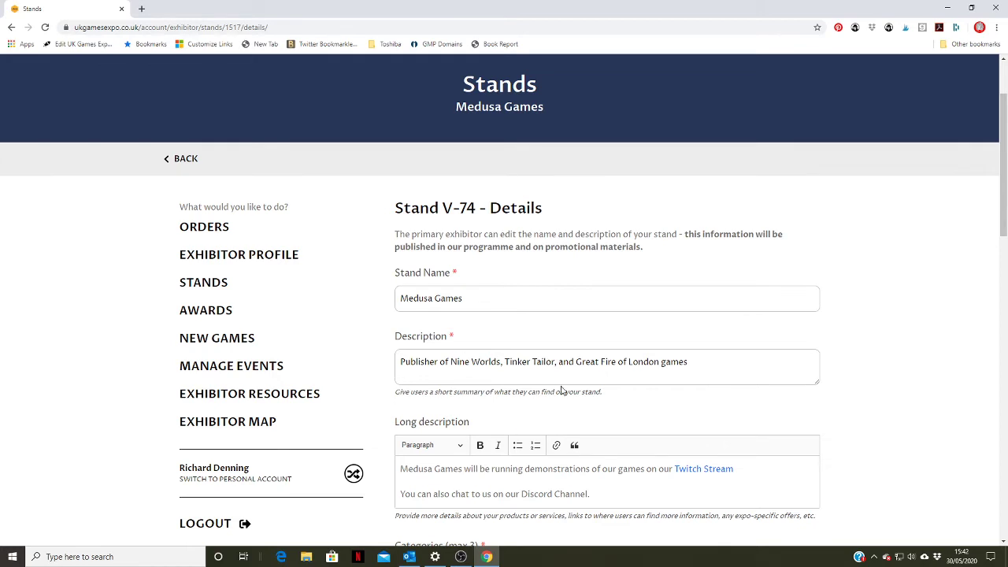
scroll(564, 388, down, 2)
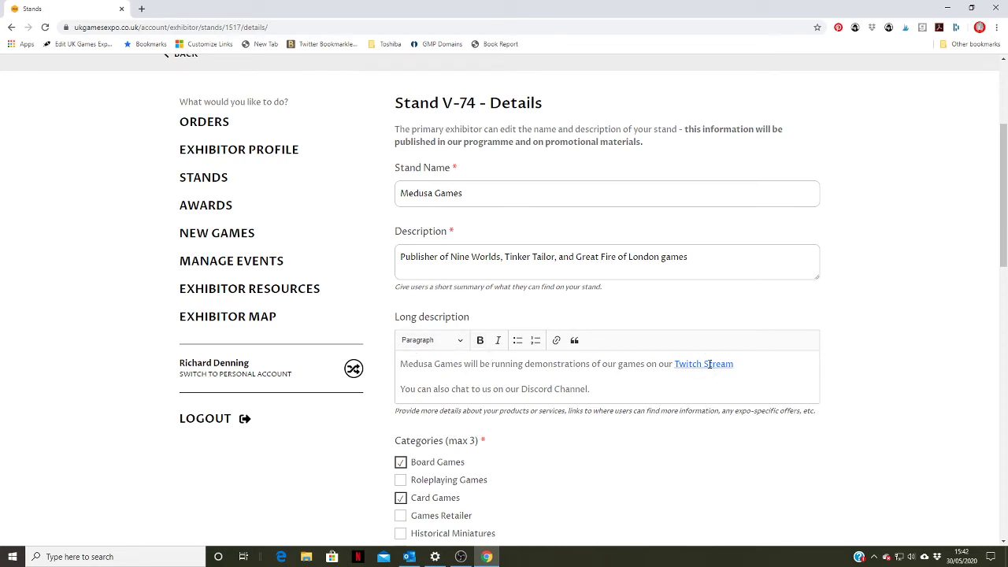
scroll(567, 412, down, 2)
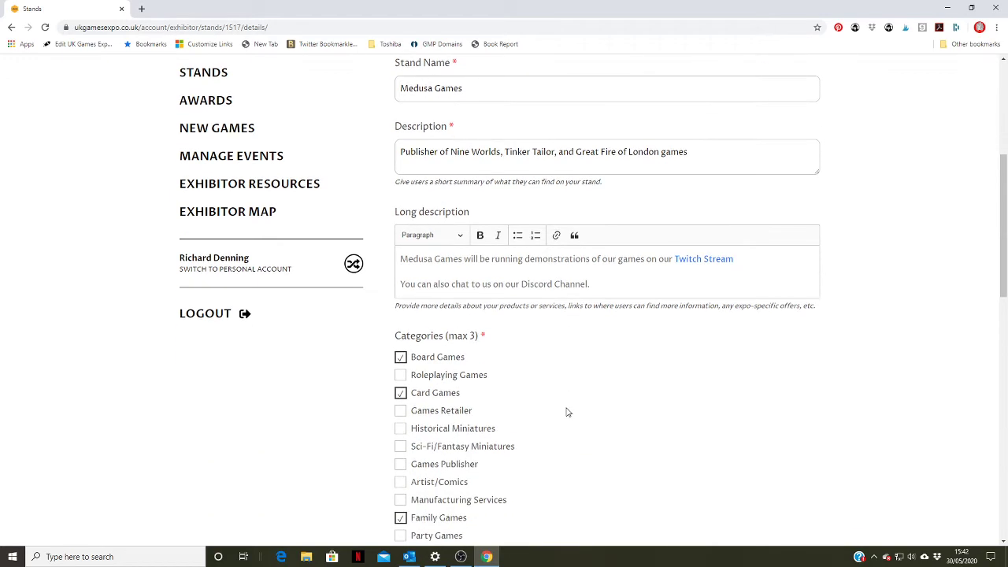
scroll(568, 412, down, 2)
scroll(567, 412, down, 1)
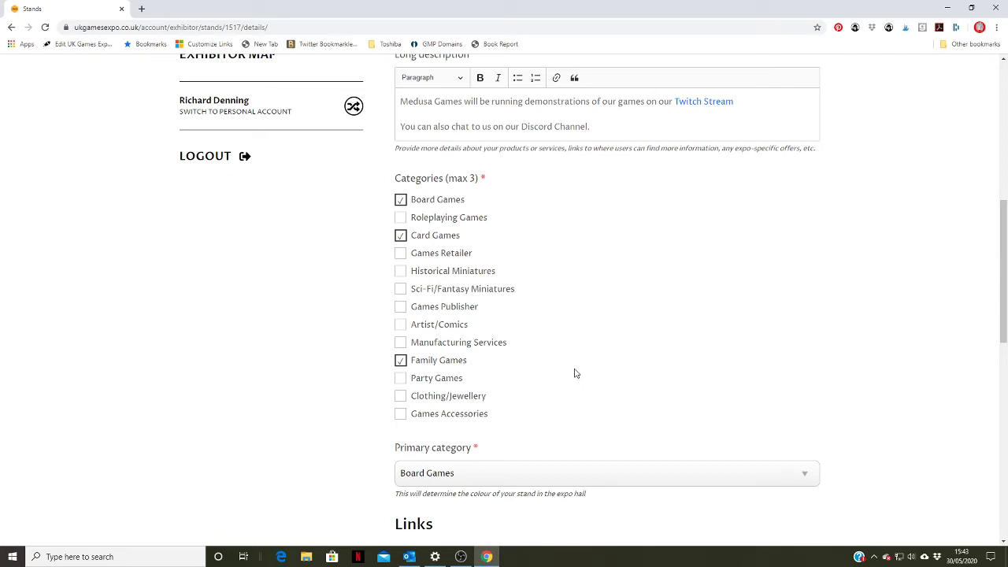
scroll(575, 376, down, 2)
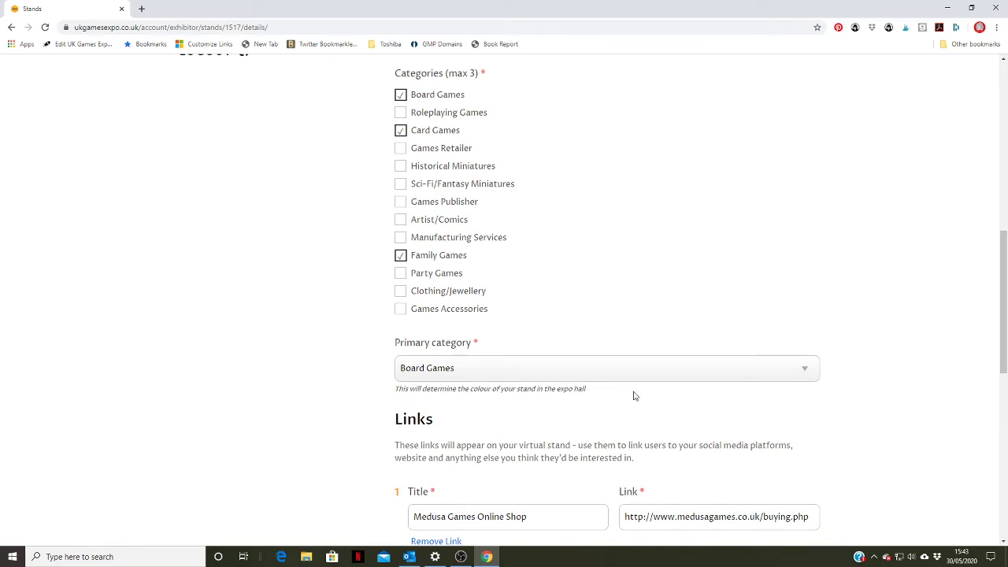
scroll(635, 395, down, 4)
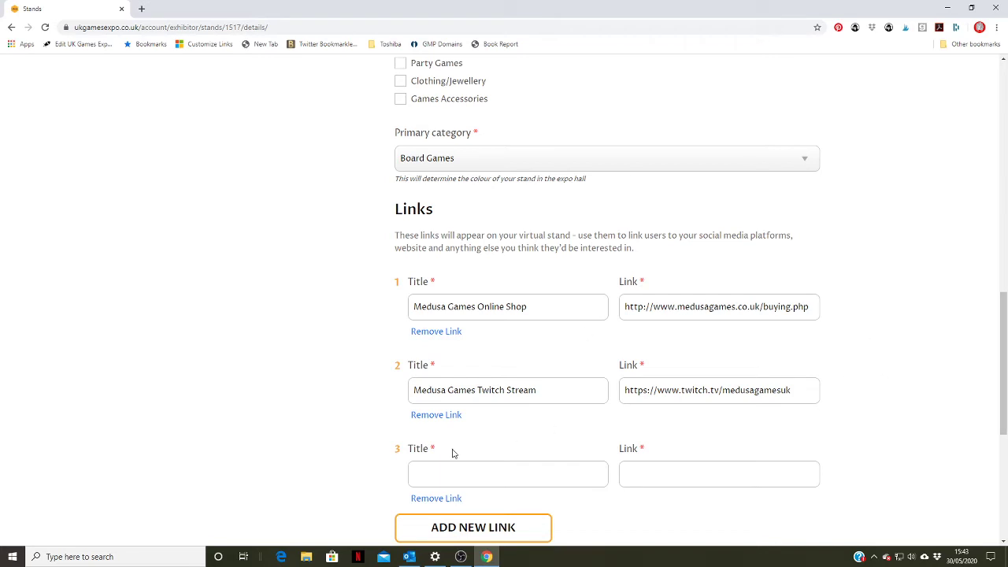
scroll(323, 475, down, 1)
scroll(323, 476, up, 3)
scroll(323, 476, down, 3)
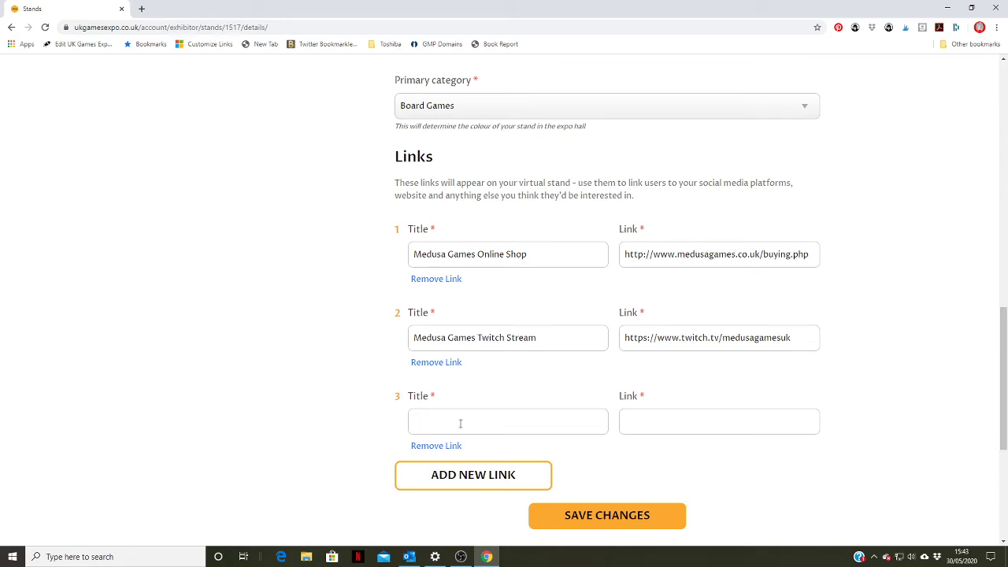
scroll(456, 432, up, 8)
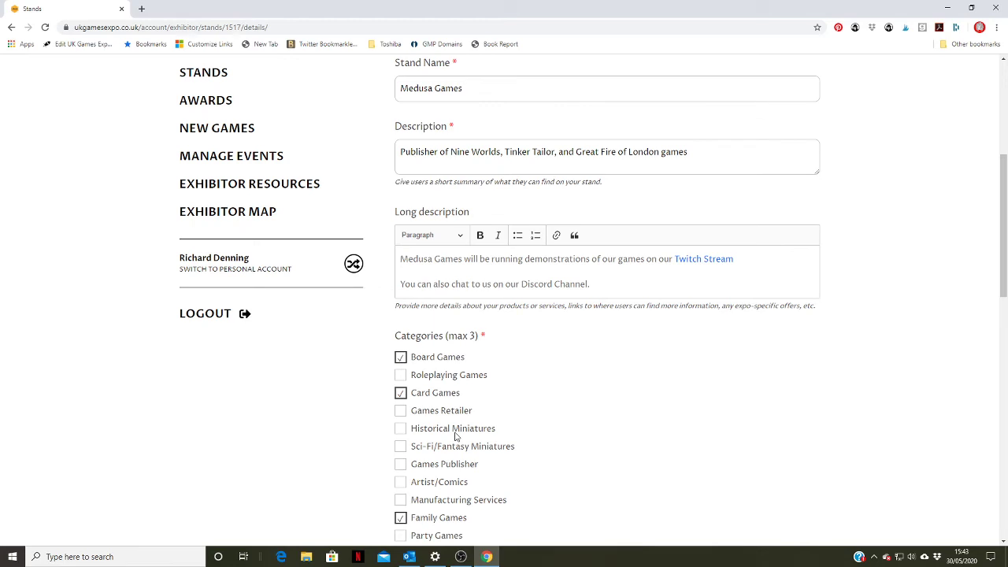
scroll(455, 436, up, 2)
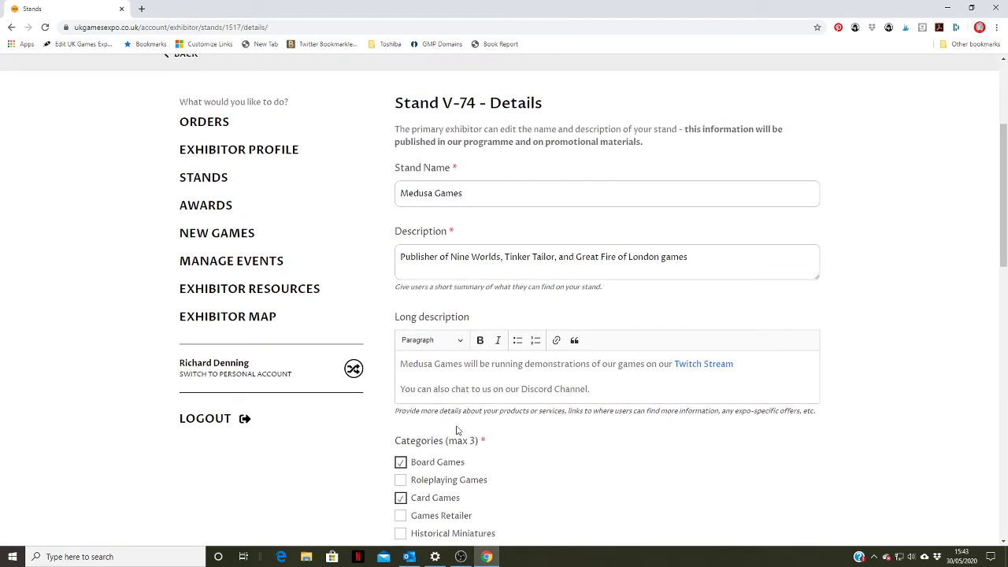
- From Manage Events, start a new event submission and scroll down the Submit Event form
click(223, 261)
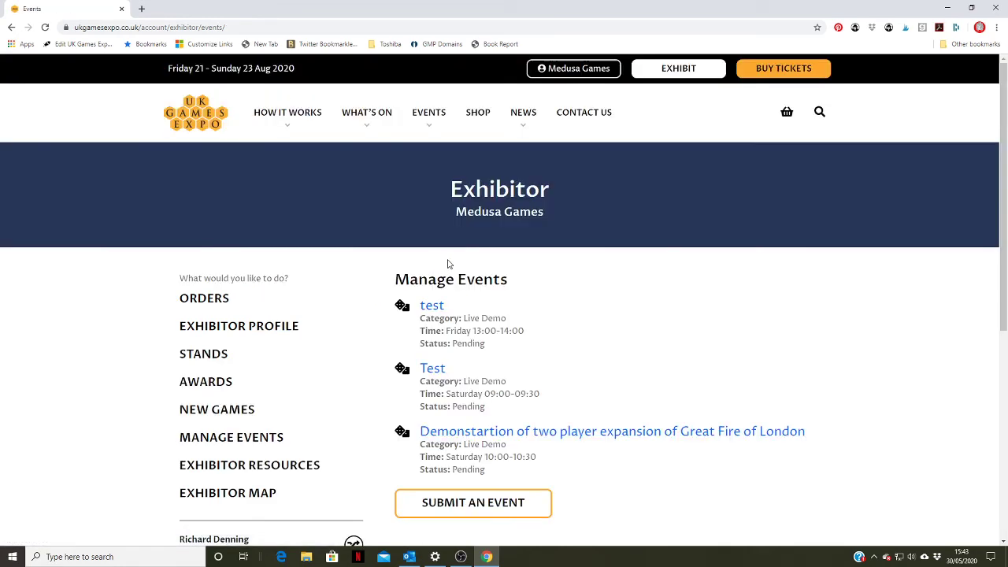
scroll(464, 275, down, 3)
click(484, 293)
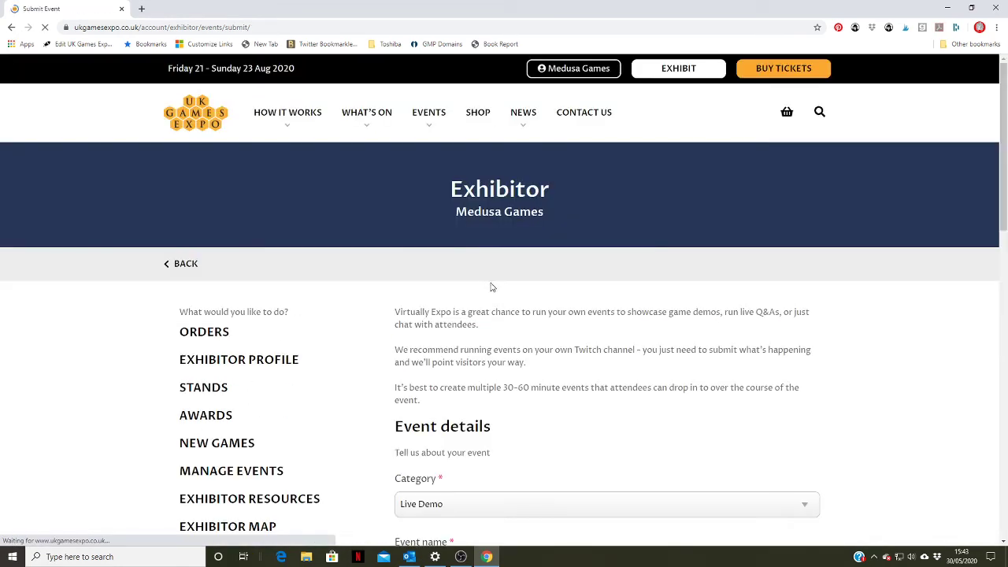
scroll(559, 312, down, 3)
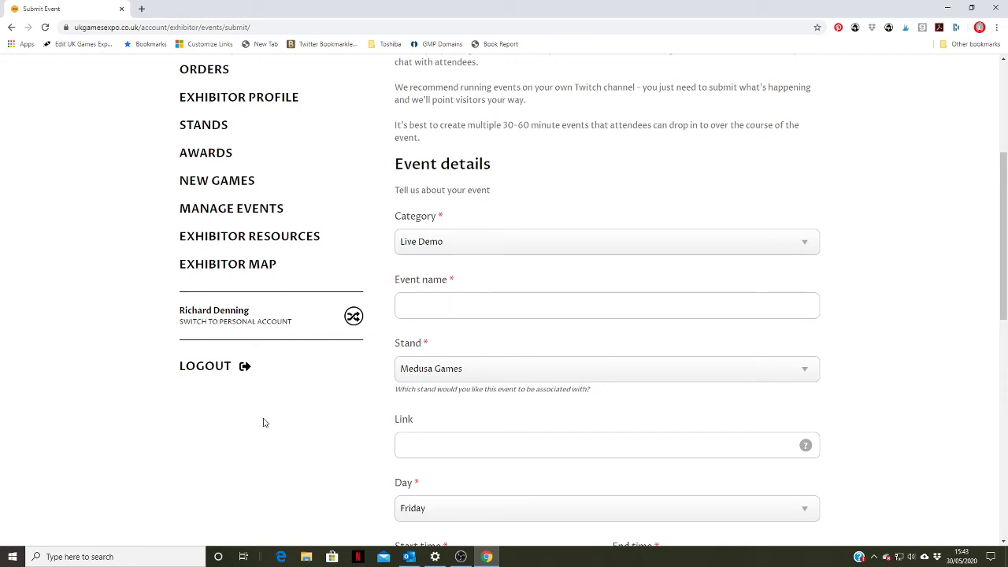
scroll(264, 423, down, 1)
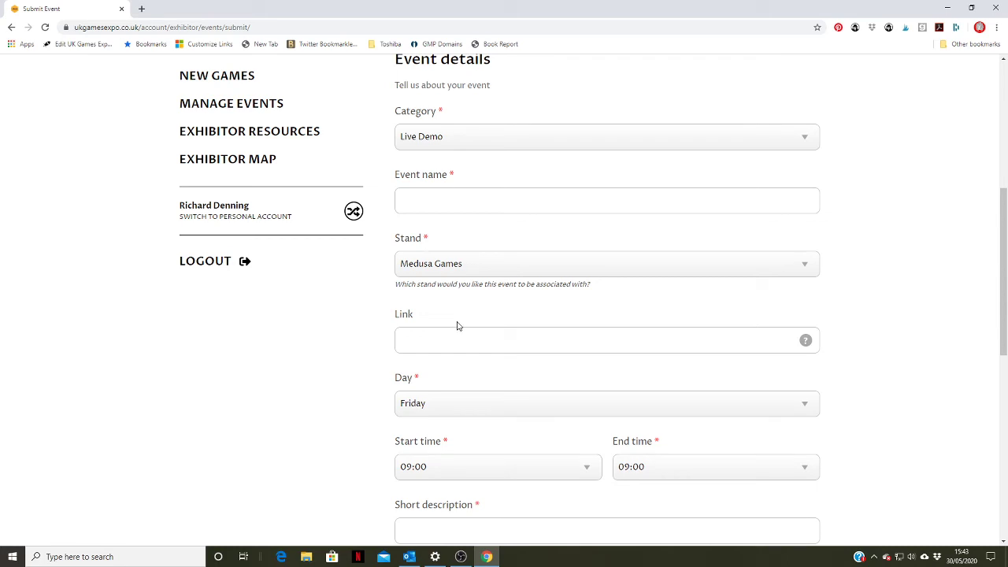
scroll(457, 326, down, 1)
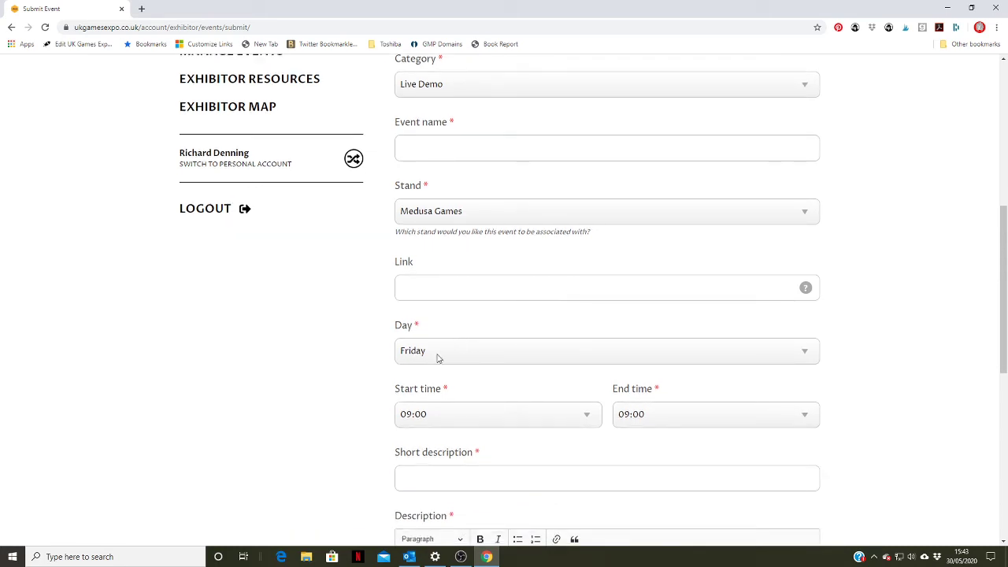
- Set the event start time to 21:00 and review the available end times
click(423, 423)
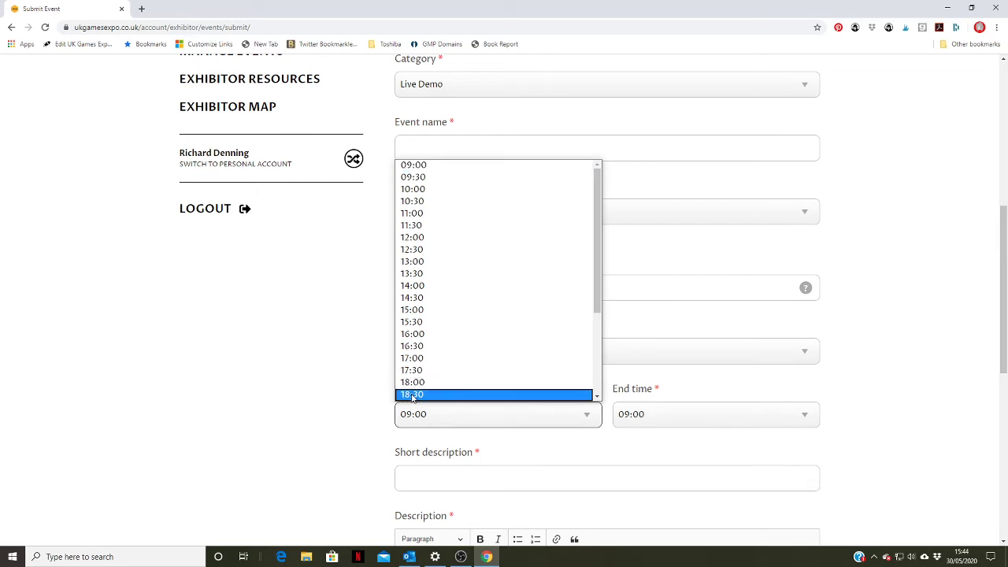
scroll(420, 378, down, 3)
click(423, 353)
click(736, 412)
scroll(590, 333, down, 3)
scroll(643, 139, up, 2)
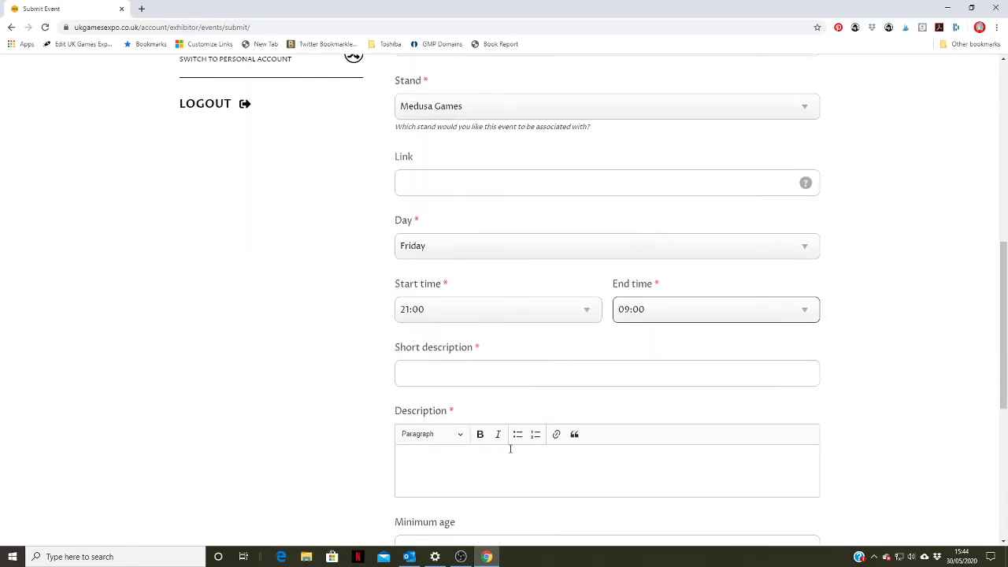
scroll(492, 441, down, 1)
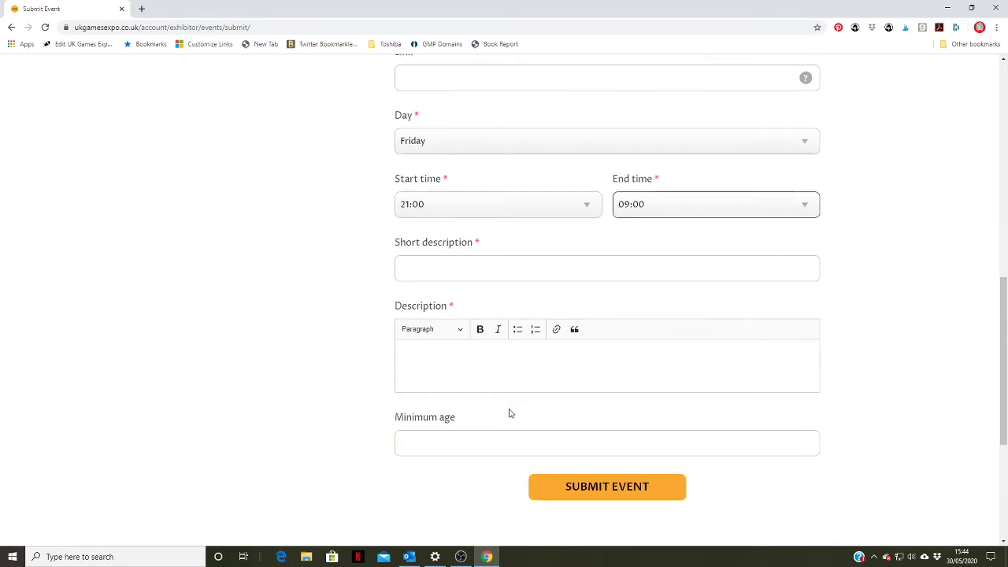
scroll(509, 413, up, 7)
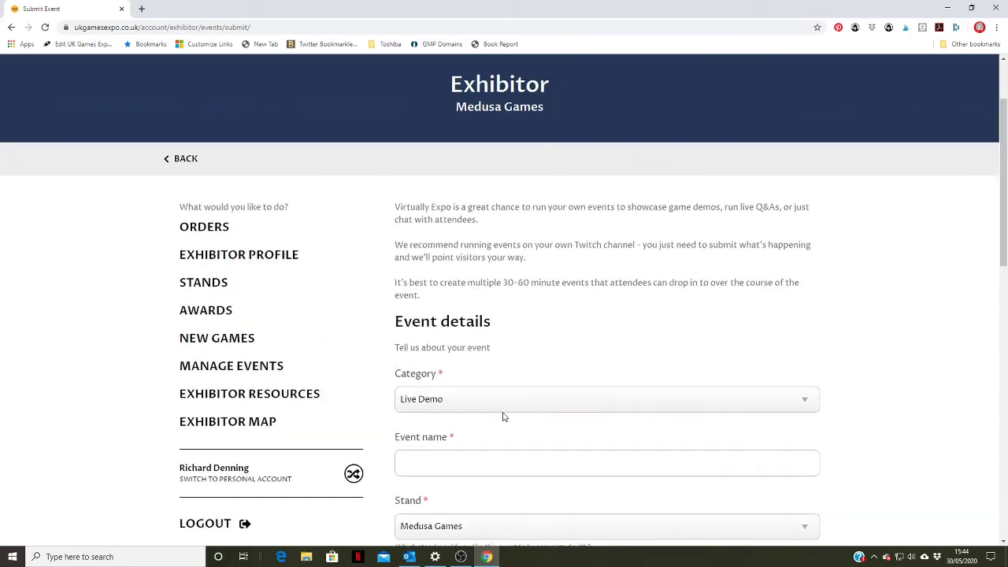